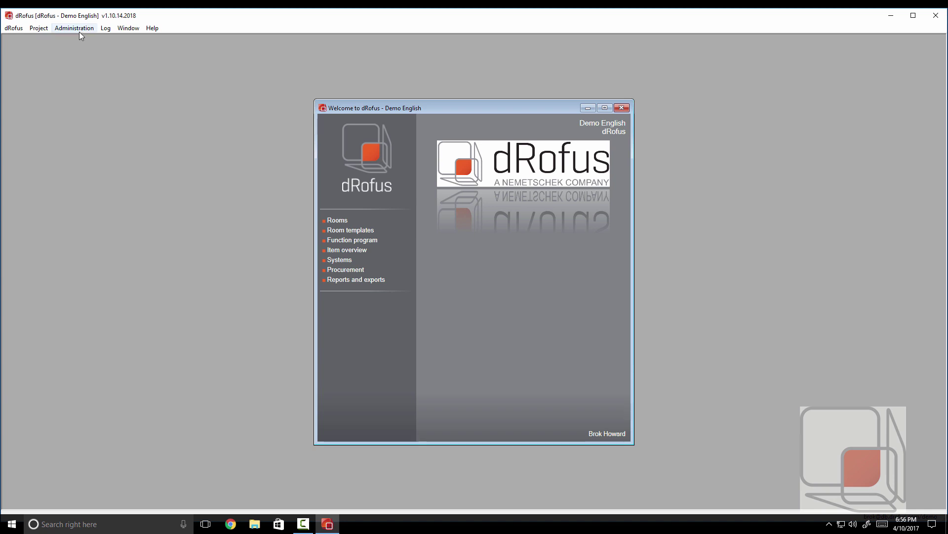
Review the RT.017 Office room template's budget per square foot and the list of rooms whose RDS uses it.
left_click(345, 232)
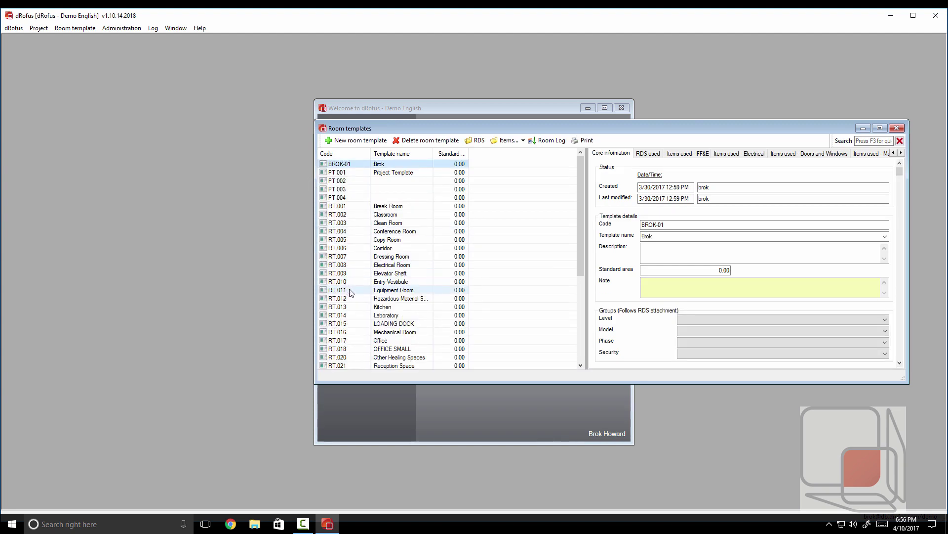
left_click(353, 340)
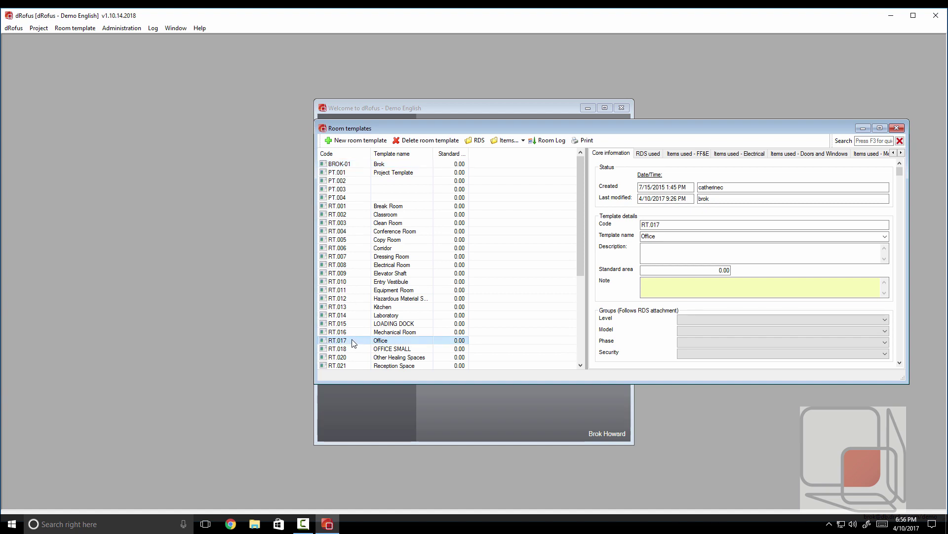
double_click(353, 341)
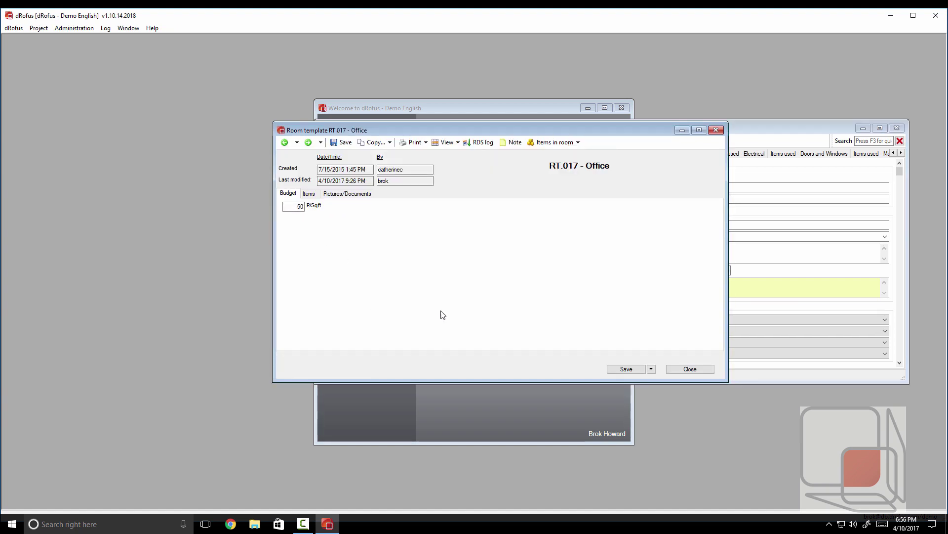
left_click(687, 370)
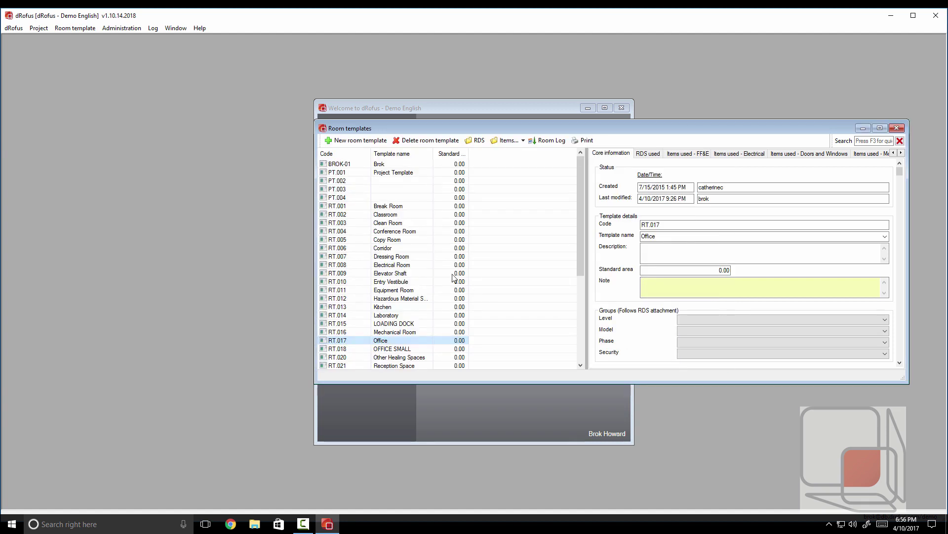
left_click(648, 153)
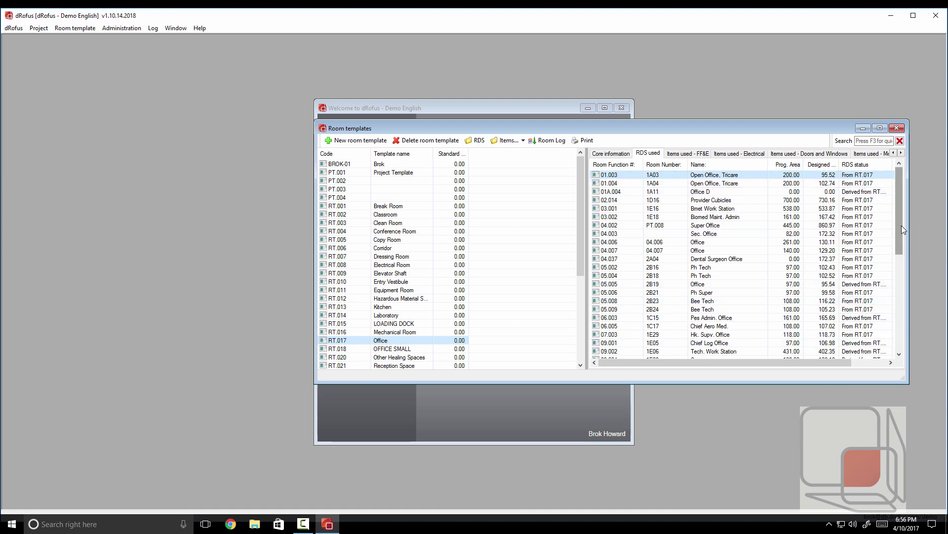
left_click_drag(902, 227, 900, 336)
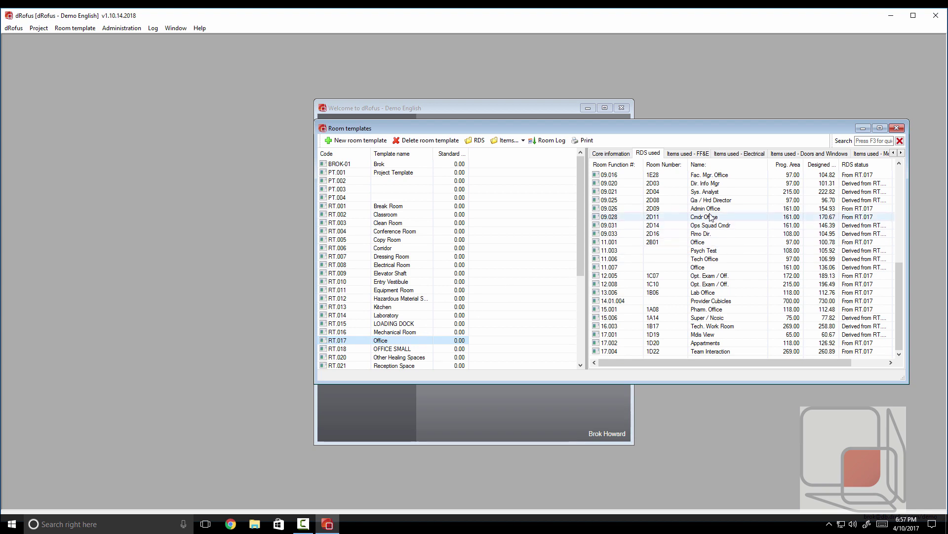
Inspect the FF&E items of the RT.017 Office template and the budget price details of the stackable chair.
right_click(386, 344)
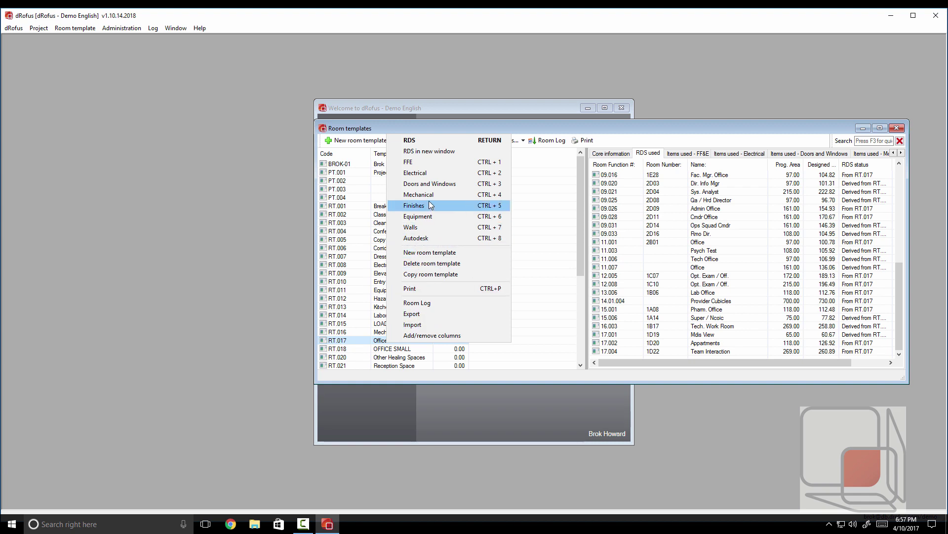
left_click(430, 165)
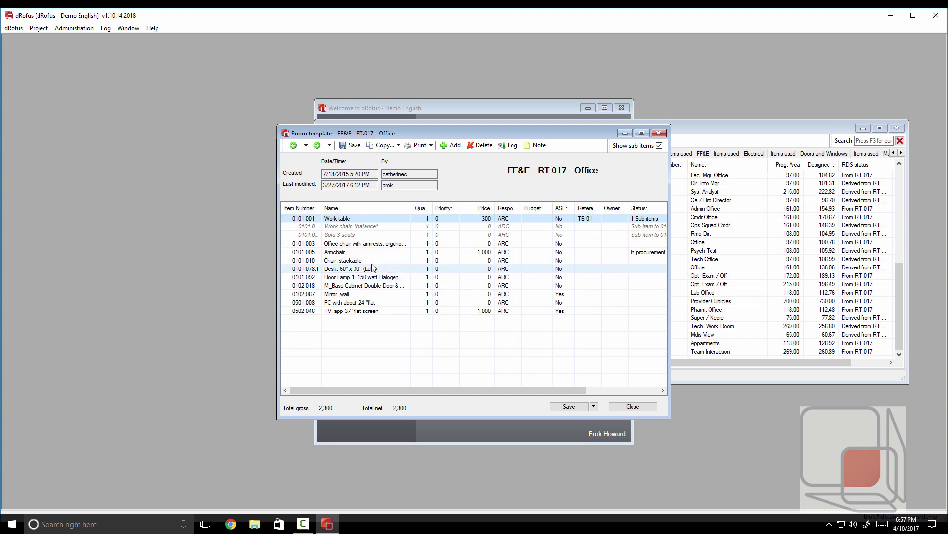
right_click(371, 265)
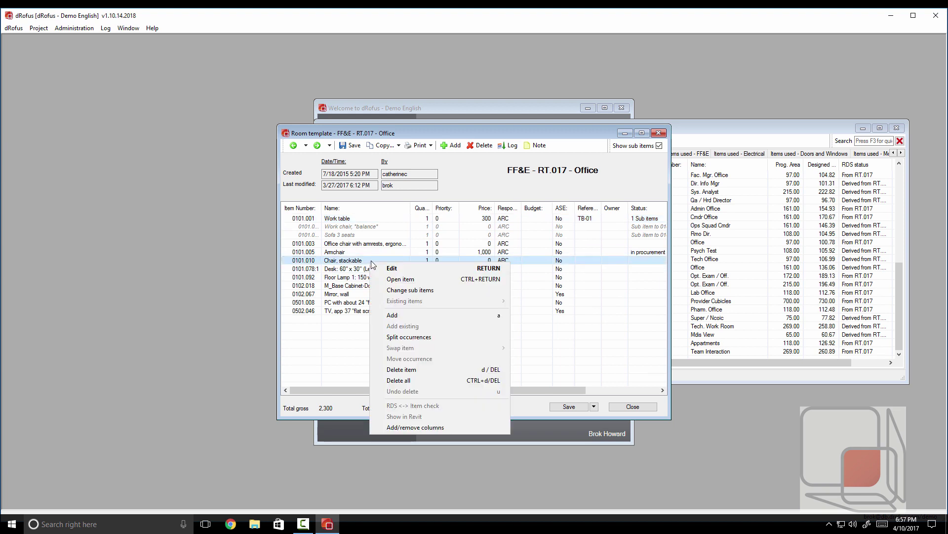
left_click(401, 279)
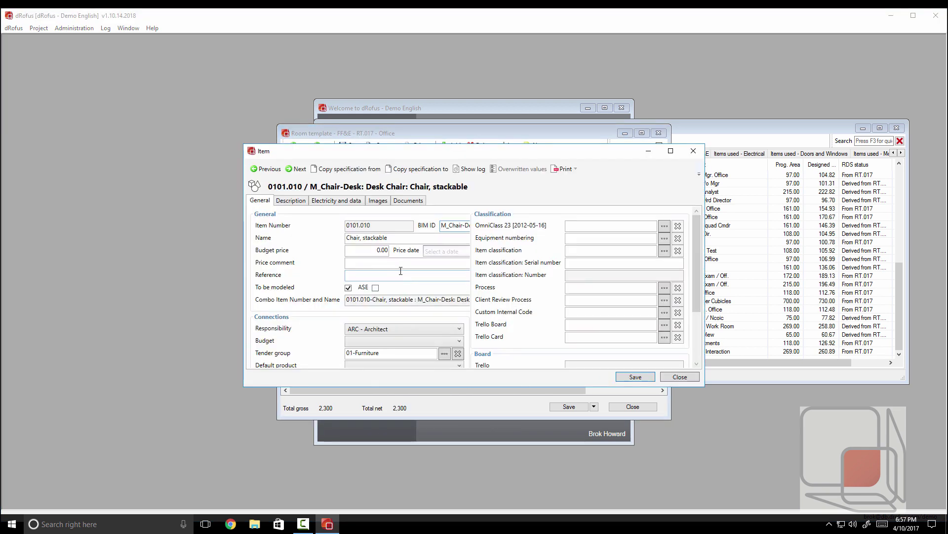
left_click(367, 255)
left_click(694, 151)
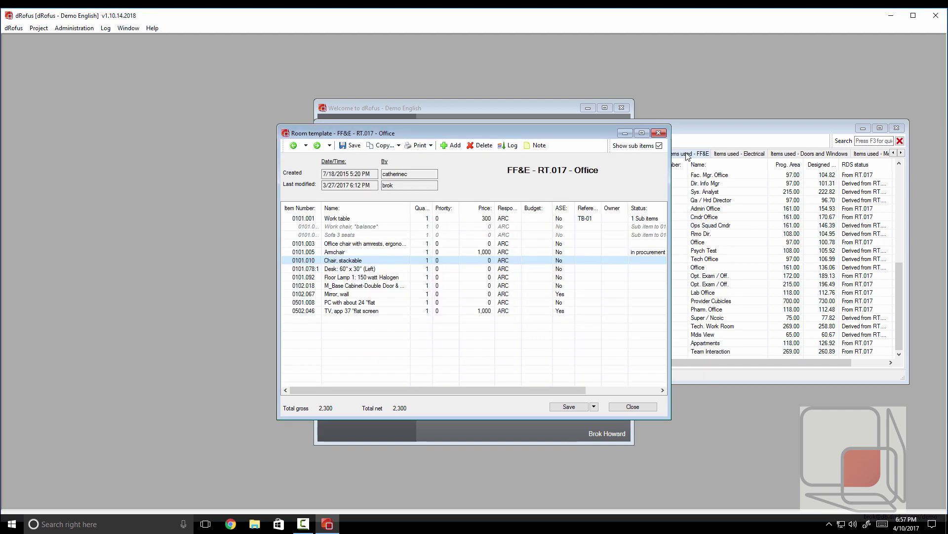
left_click(658, 135)
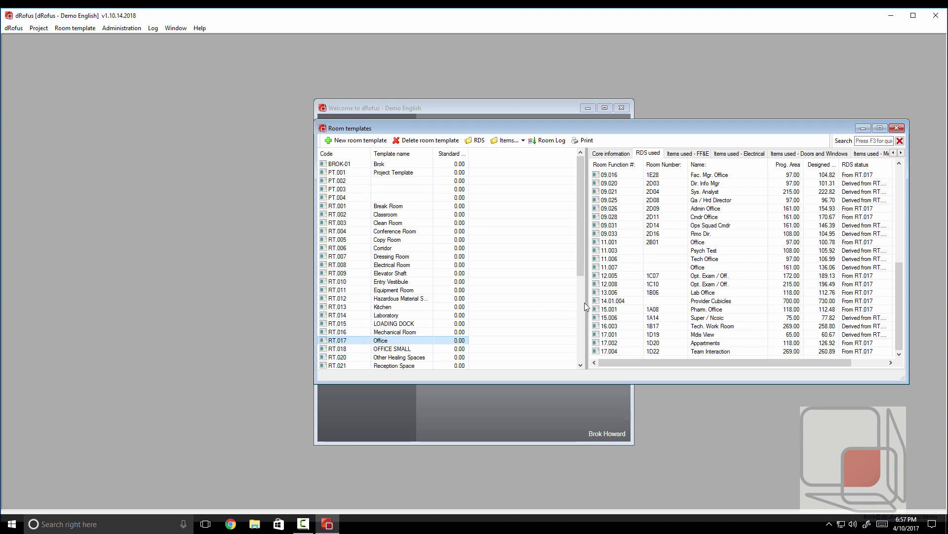
Compare the rooms using the Office template's FF&E items with those using its RDS, and close the room templates.
left_click(698, 154)
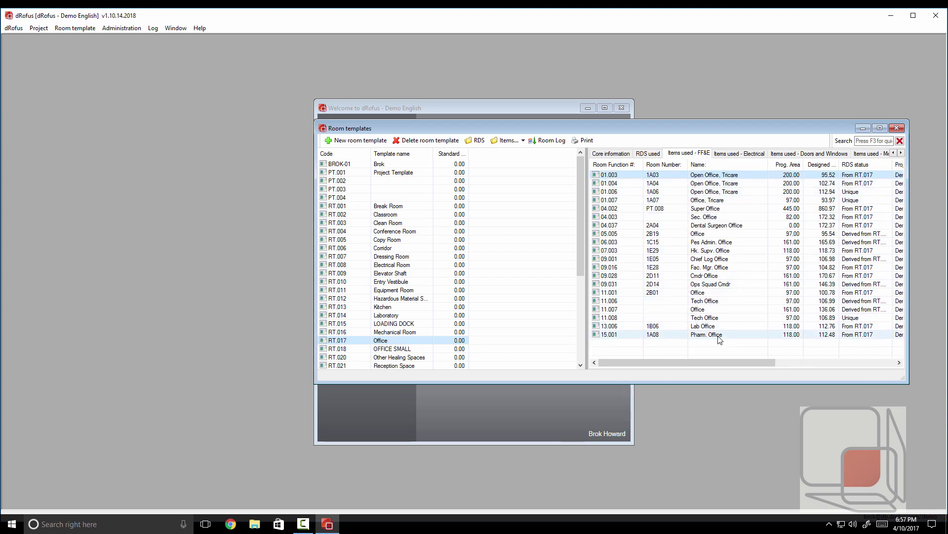
left_click(649, 154)
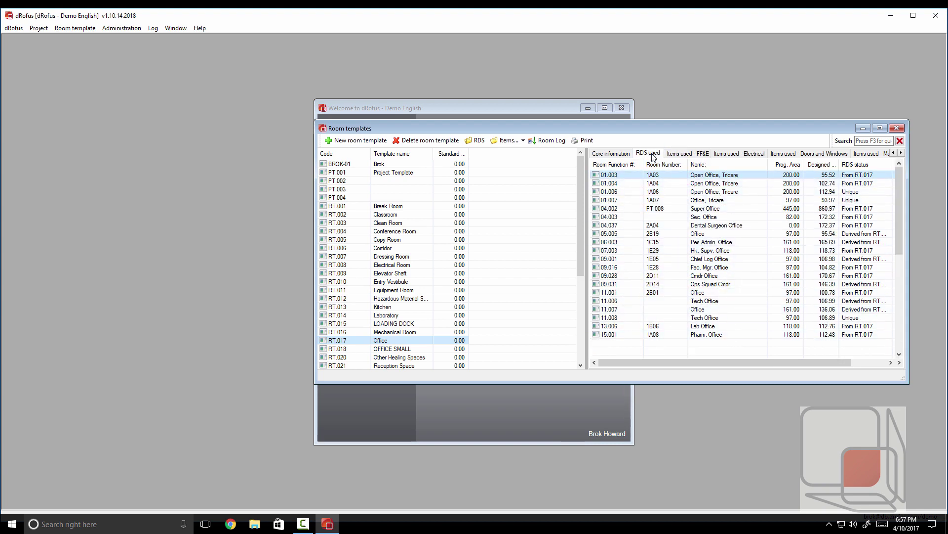
left_click(896, 128)
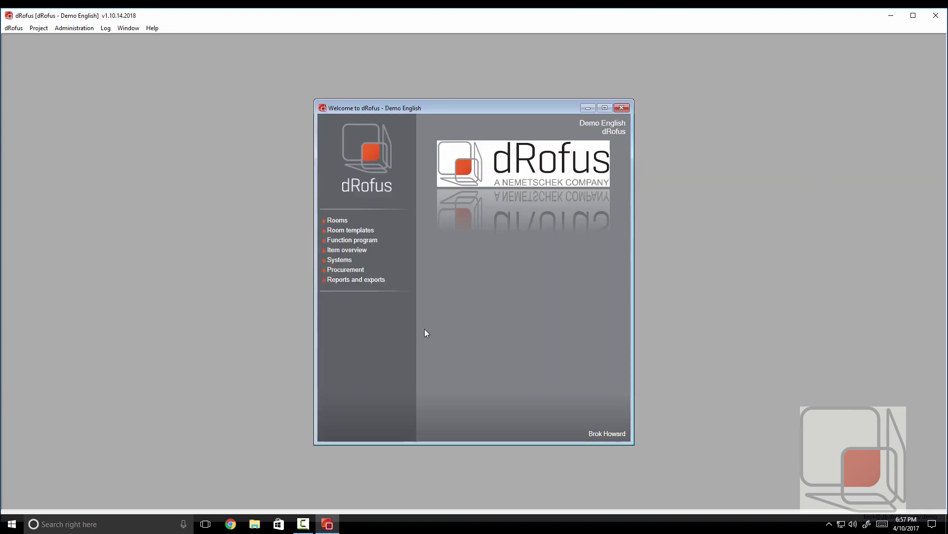
Generate the Budget Report from the Excel project exports.
left_click(367, 281)
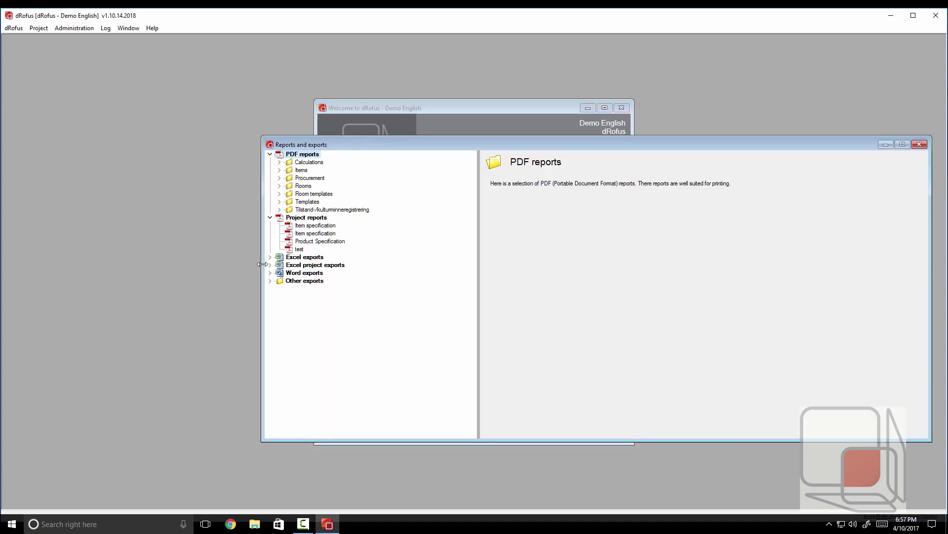
left_click(270, 265)
left_click(314, 304)
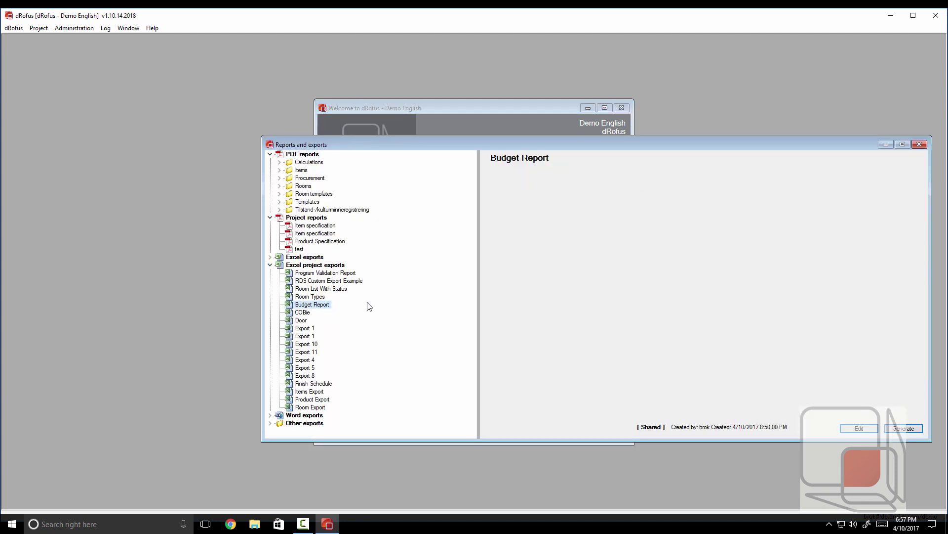
left_click(903, 428)
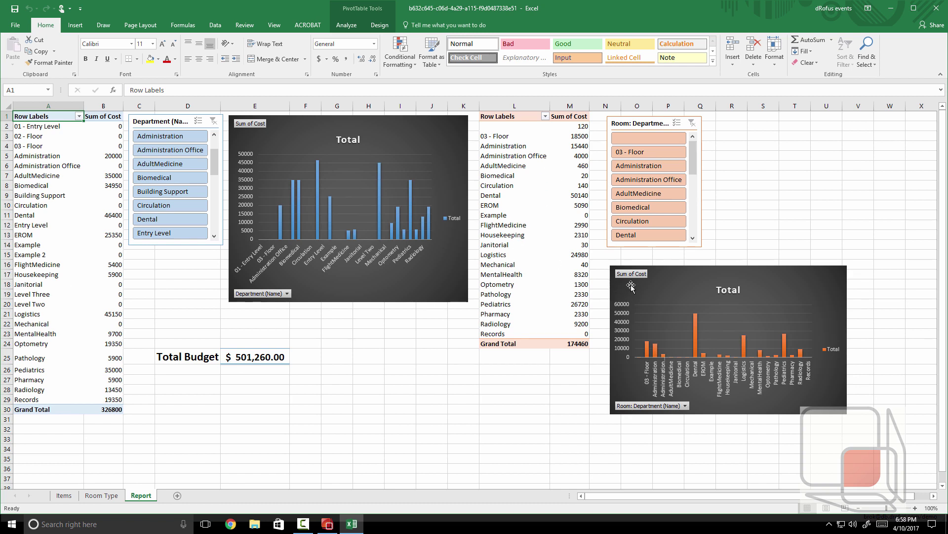
Filter both cost tables to the Dental department to check its total budget, and clear both filters.
left_click(151, 220)
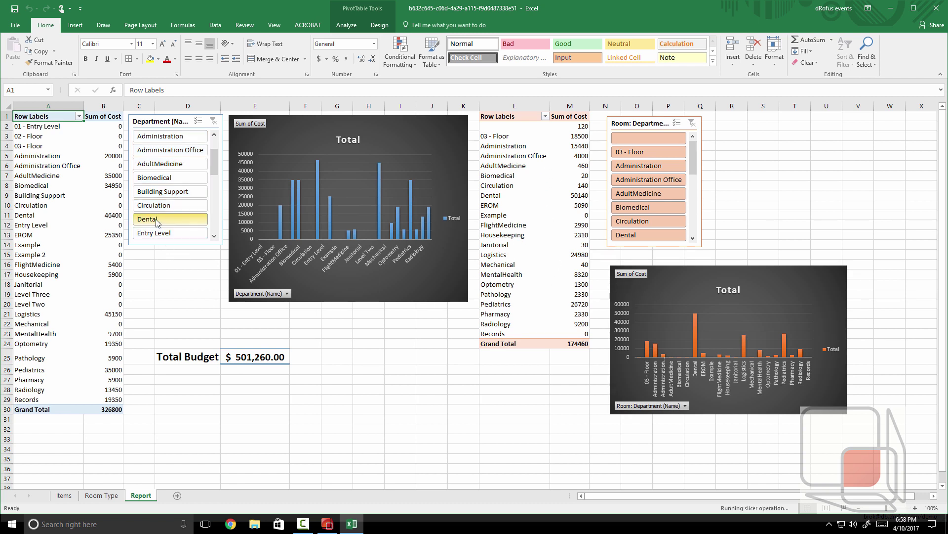
left_click(631, 236)
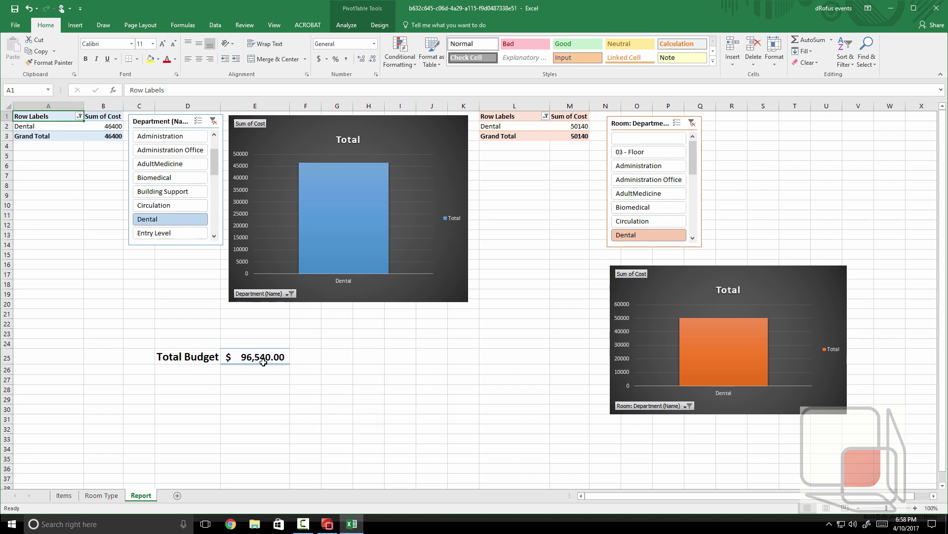
left_click(213, 121)
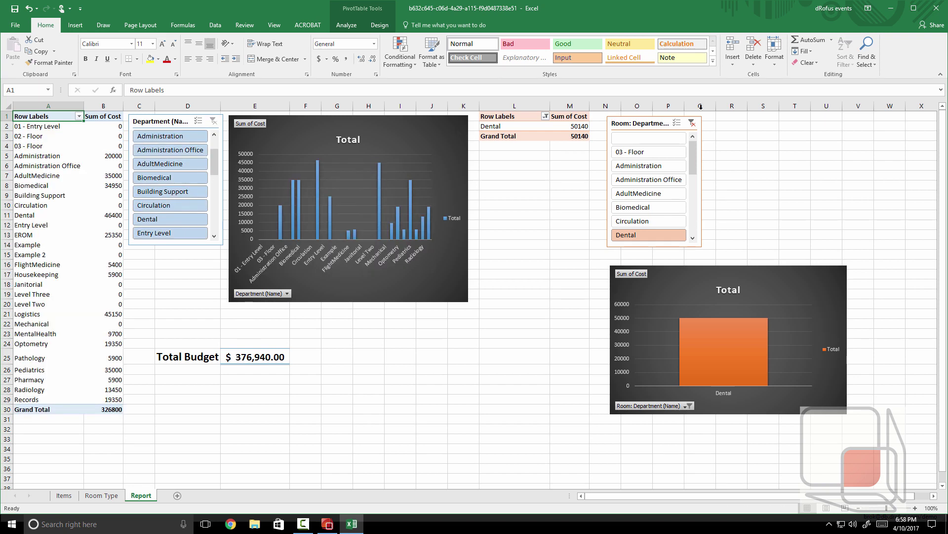
left_click(692, 122)
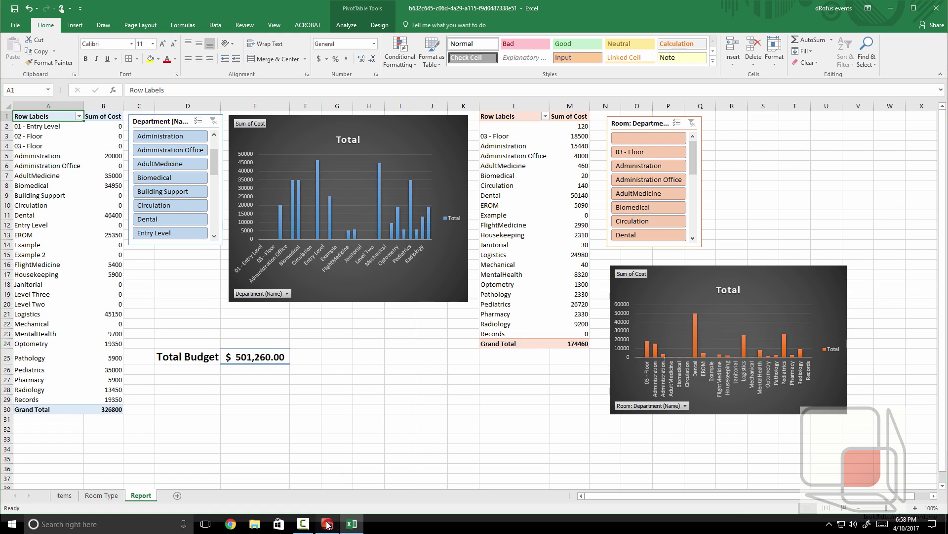
Switch to dRofus, set the RT.017 Office template's budget to 60 per square foot, and save it.
left_click(327, 524)
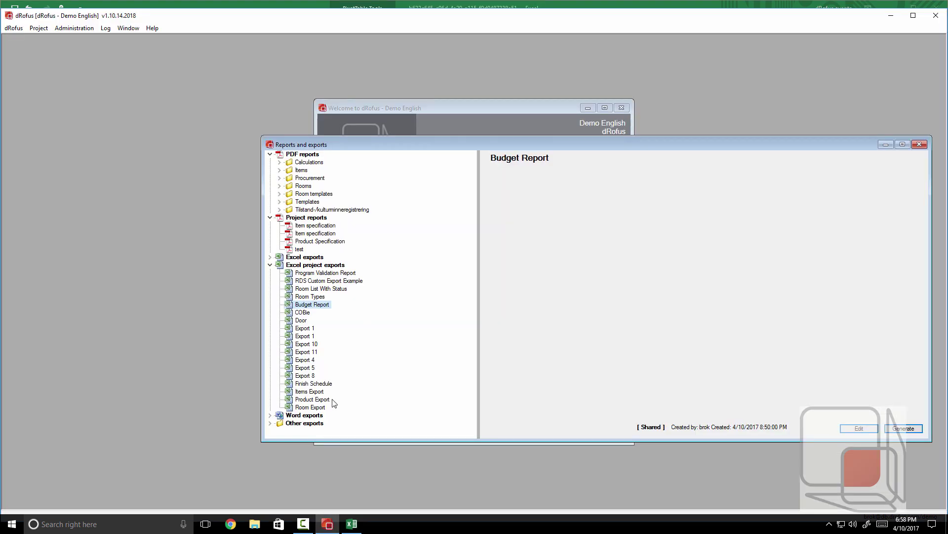
left_click(420, 108)
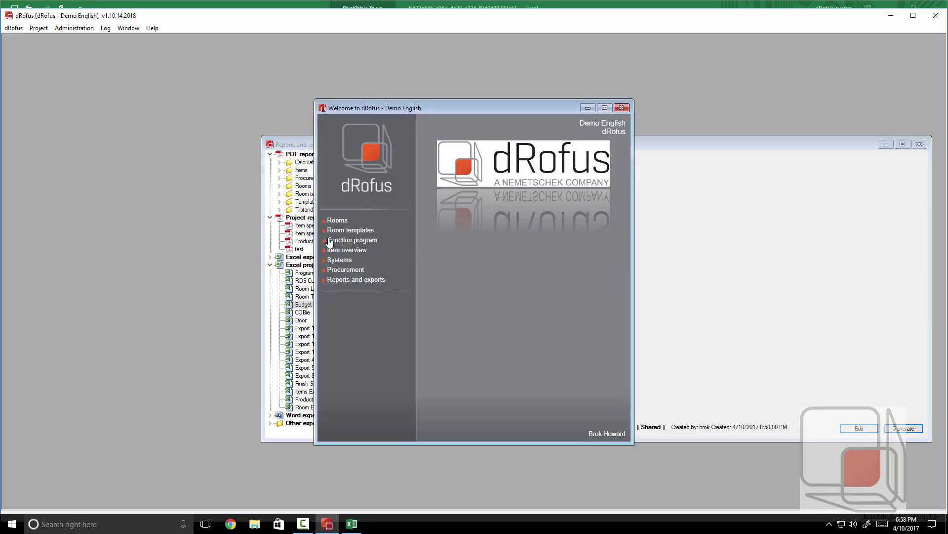
left_click(361, 232)
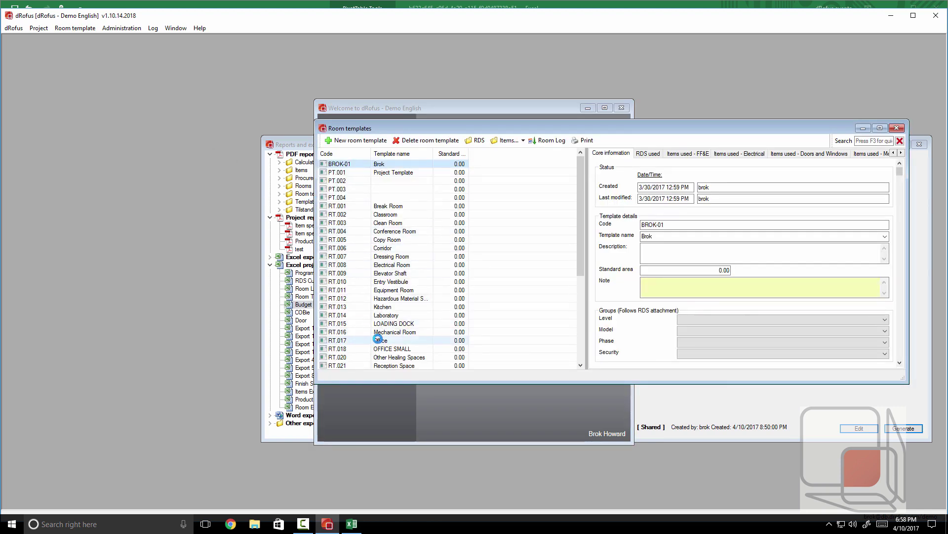
double_click(379, 341)
left_click(302, 206)
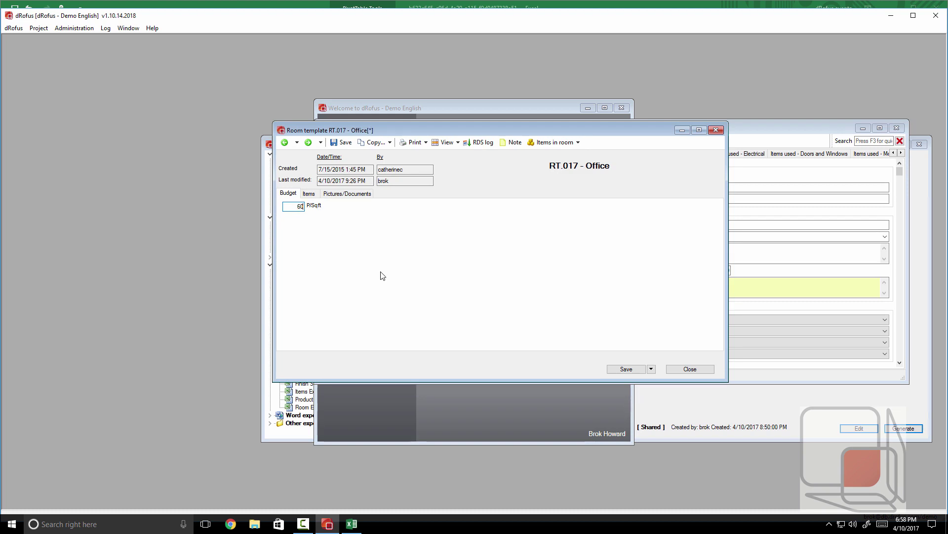
left_click(636, 369)
left_click(683, 369)
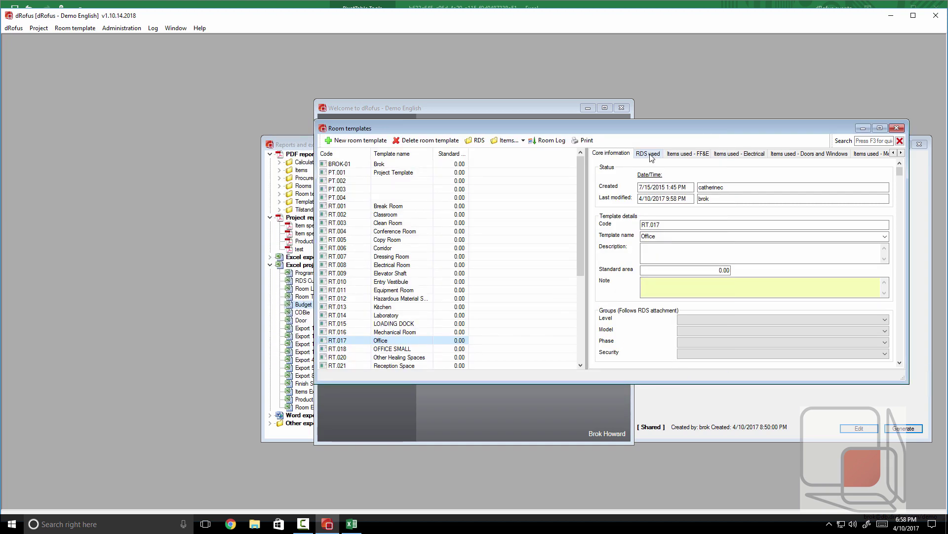
Set the budget price of the Desk: 60" x 30" (Left) item in the Office template's FF&E list to 2,000 and save it.
right_click(381, 341)
left_click(414, 165)
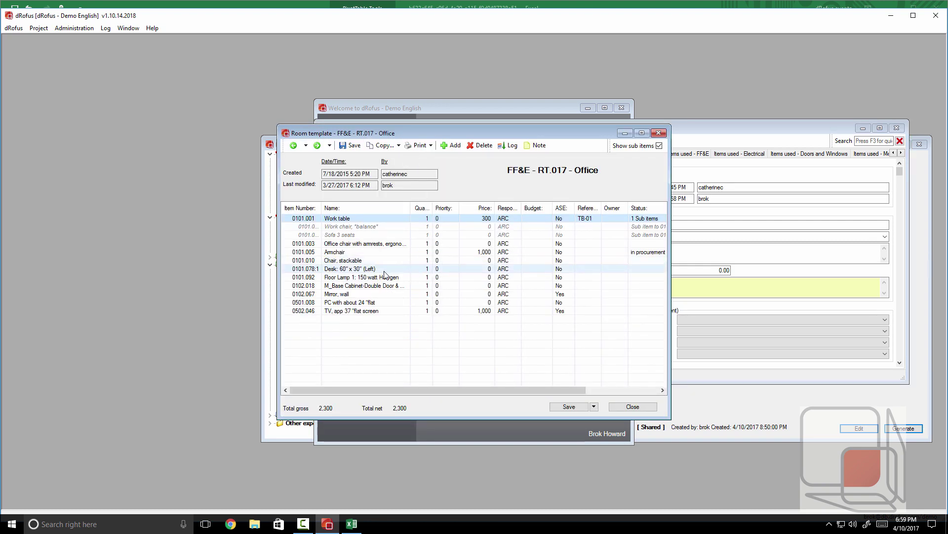
left_click(381, 270)
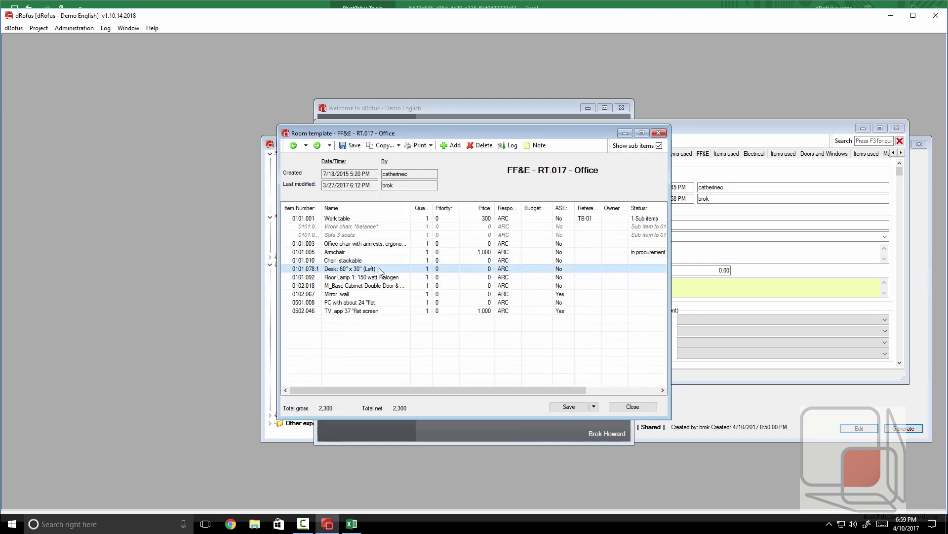
right_click(381, 271)
left_click(416, 285)
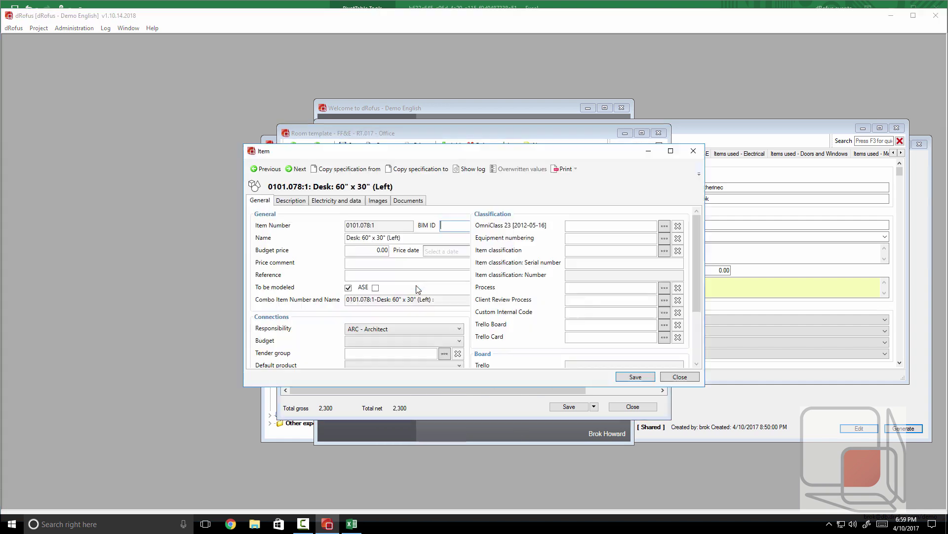
left_click(380, 250)
type("2")
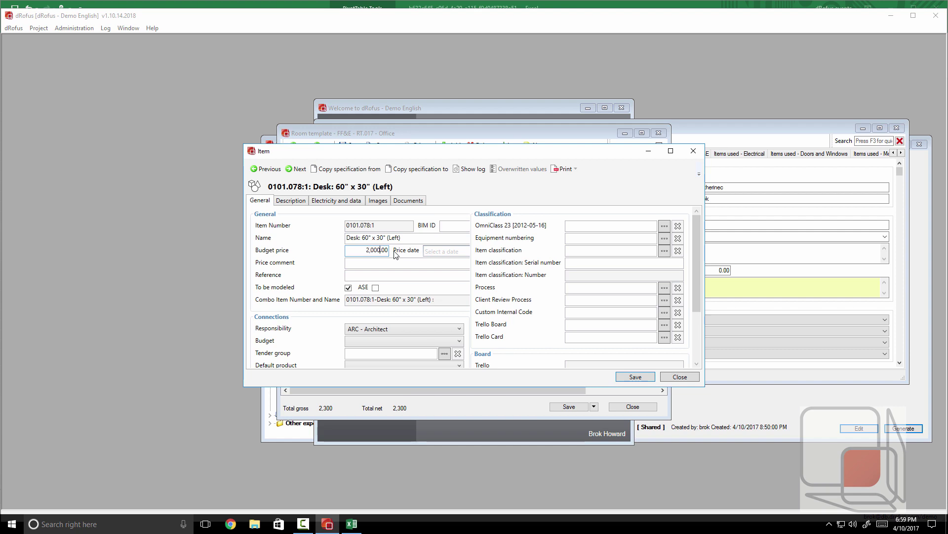
left_click(637, 376)
left_click(679, 378)
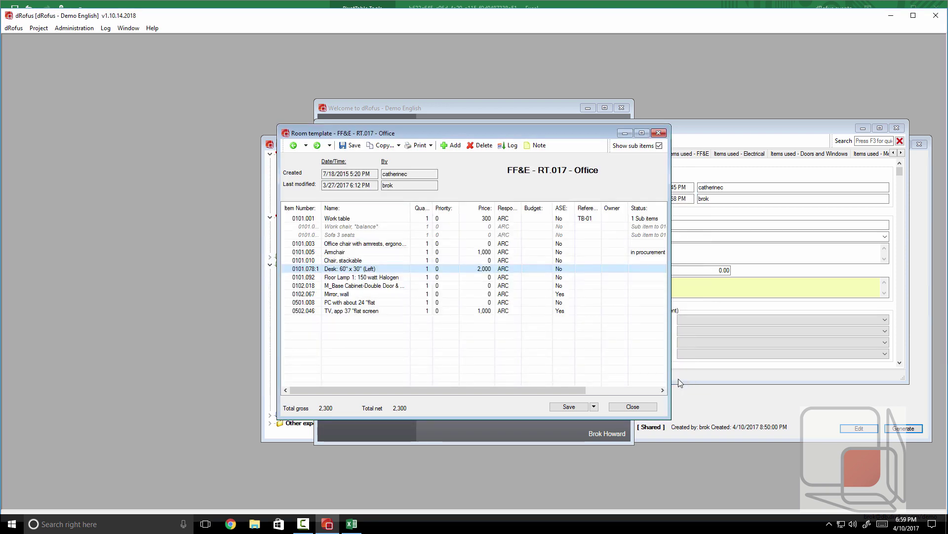
left_click(637, 407)
Switch to the earlier Excel budget report, filter both cost tables to Dental, and close the workbook without saving.
left_click(304, 153)
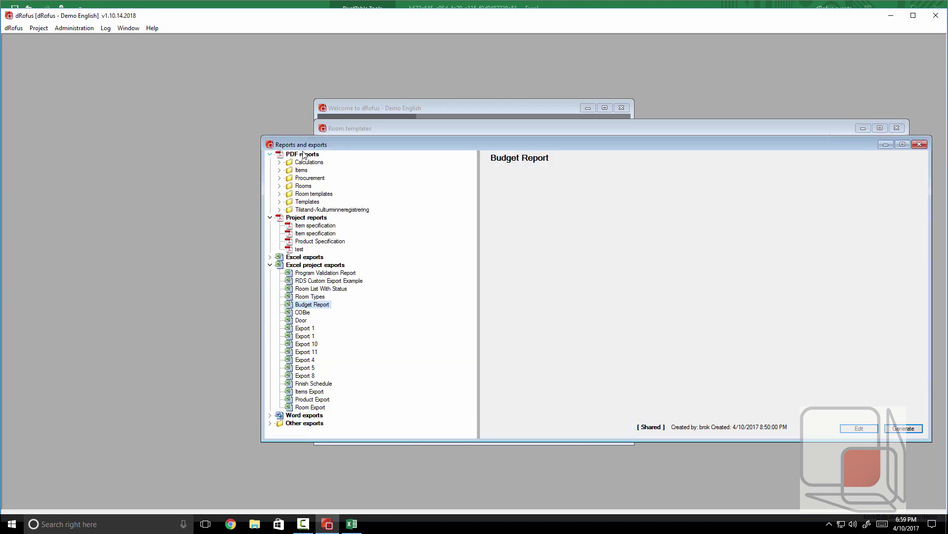
left_click(352, 524)
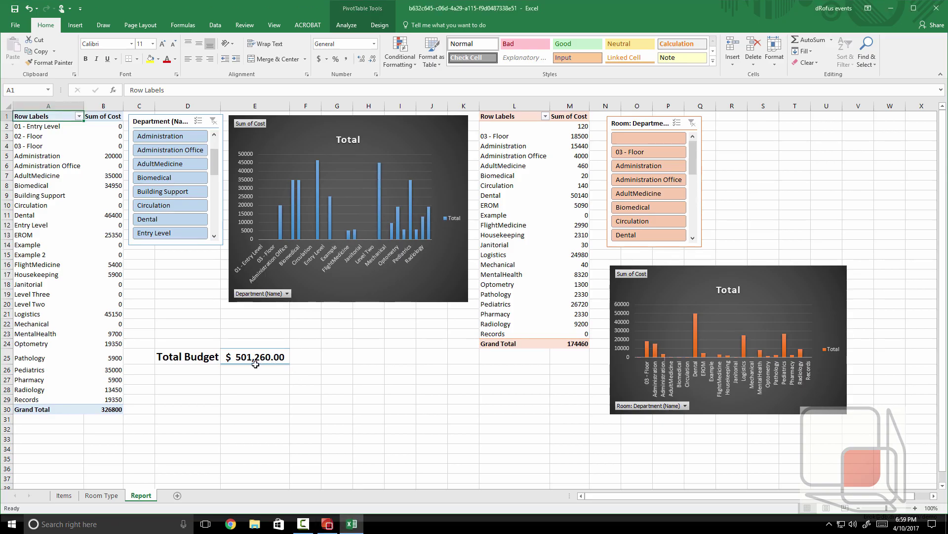
left_click(170, 219)
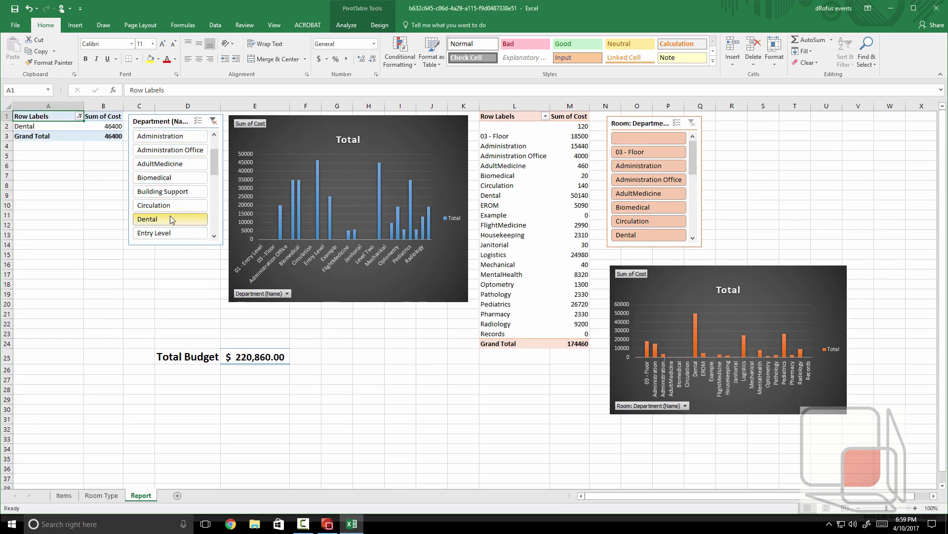
left_click(635, 235)
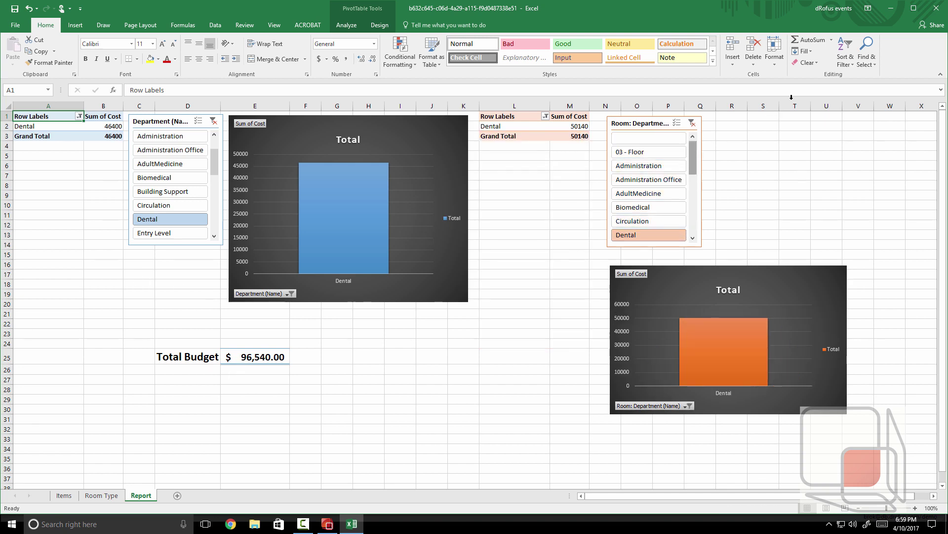
left_click(937, 8)
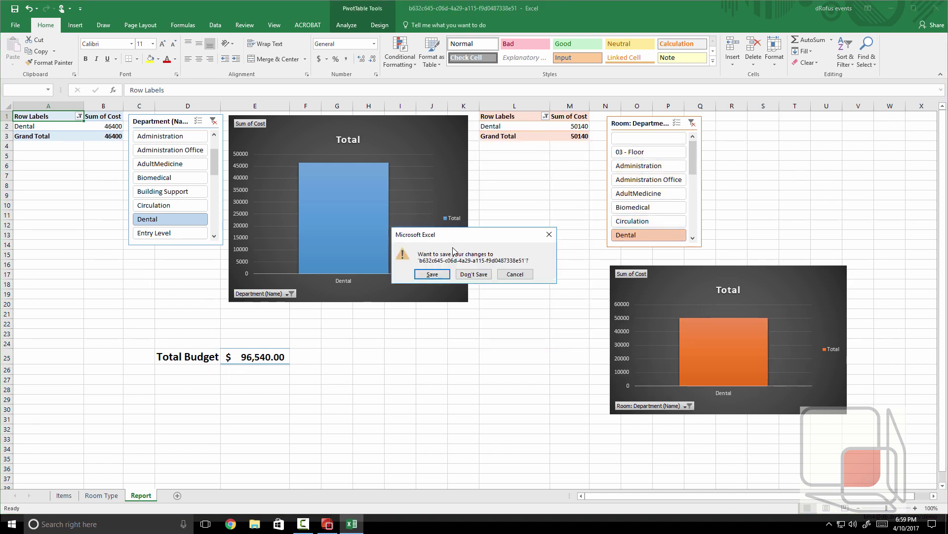
left_click(474, 271)
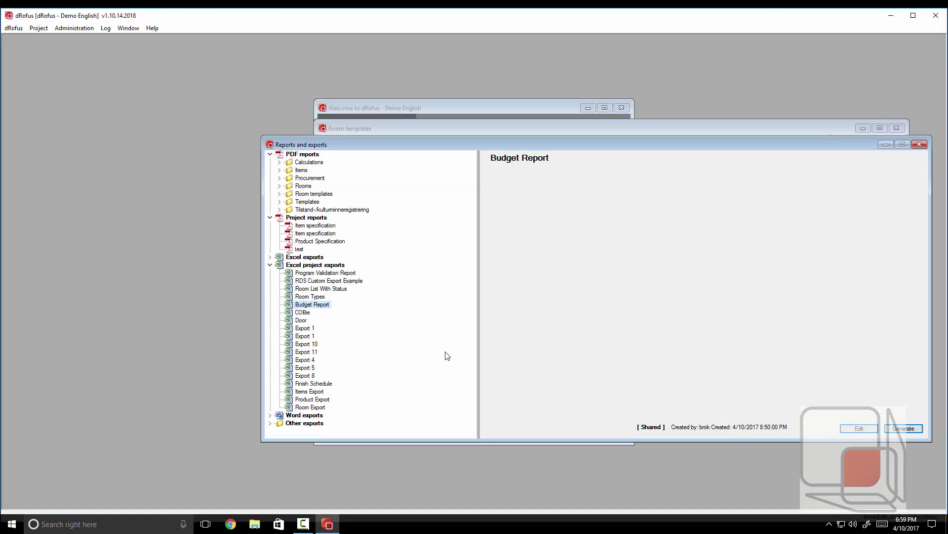
Generate a fresh Budget Report from dRofus and filter both of its cost tables to the Dental department.
left_click(907, 428)
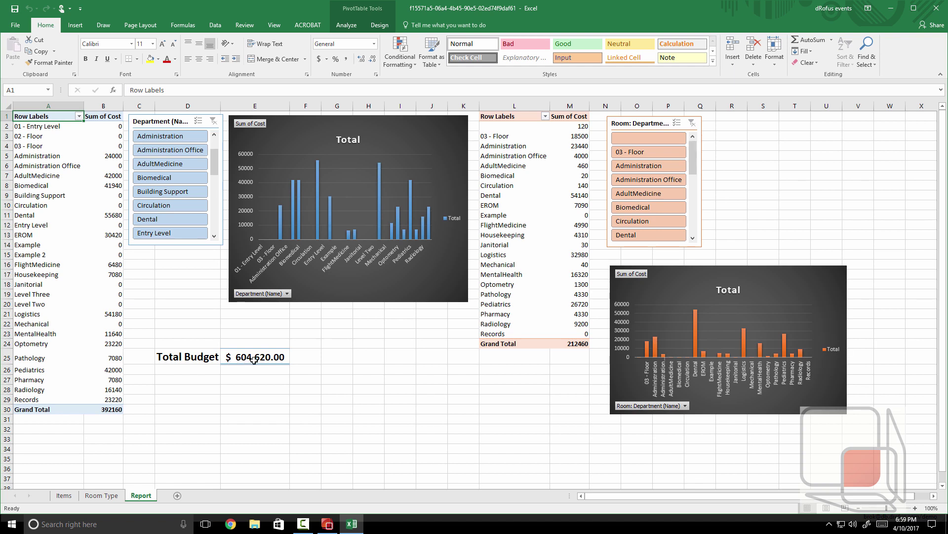
left_click(154, 219)
left_click(637, 234)
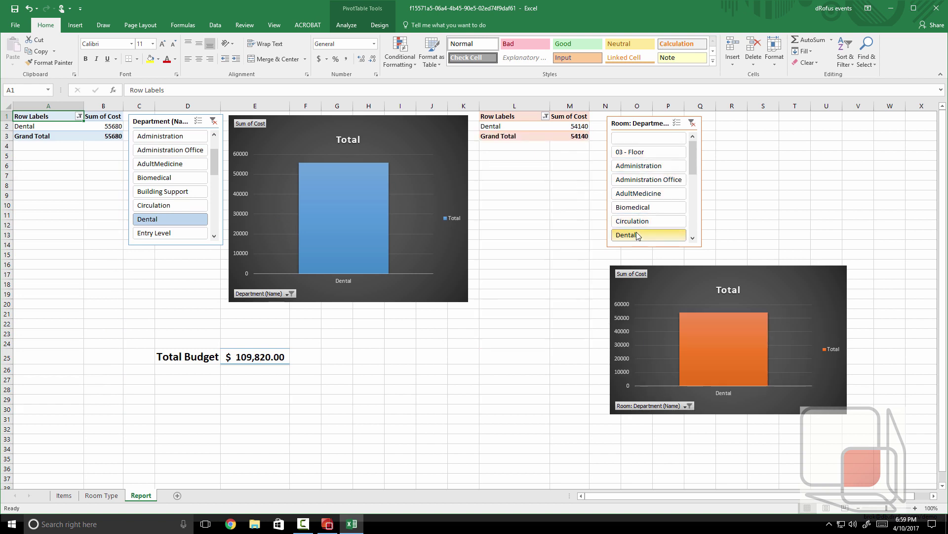